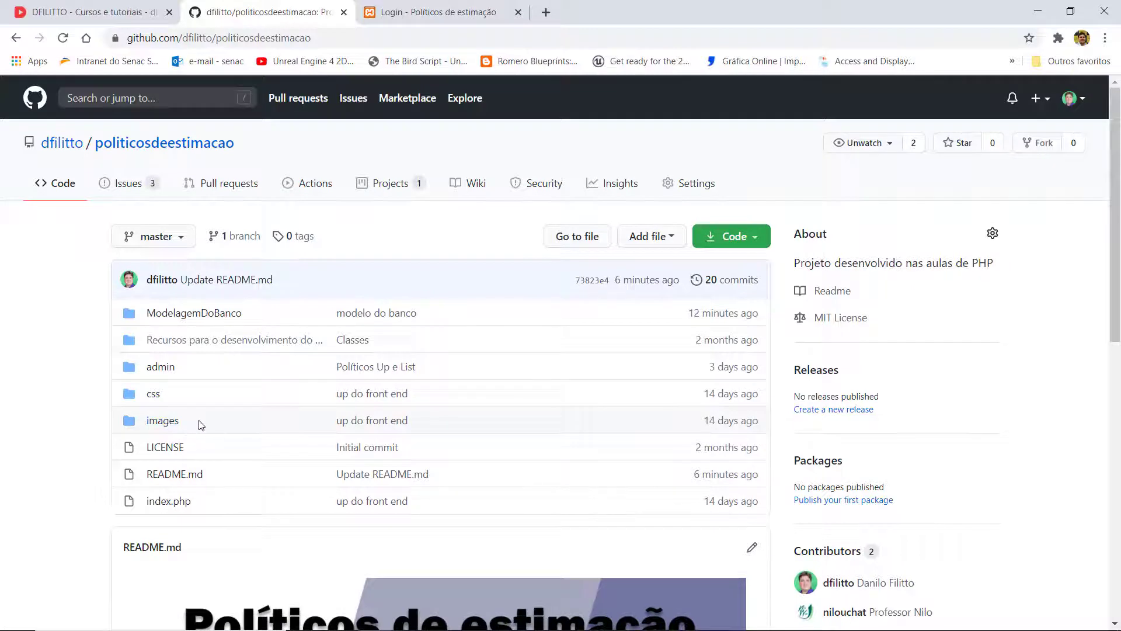
- Open the 'admin' folder in the politicosdeestimacao repository's file list
click(169, 367)
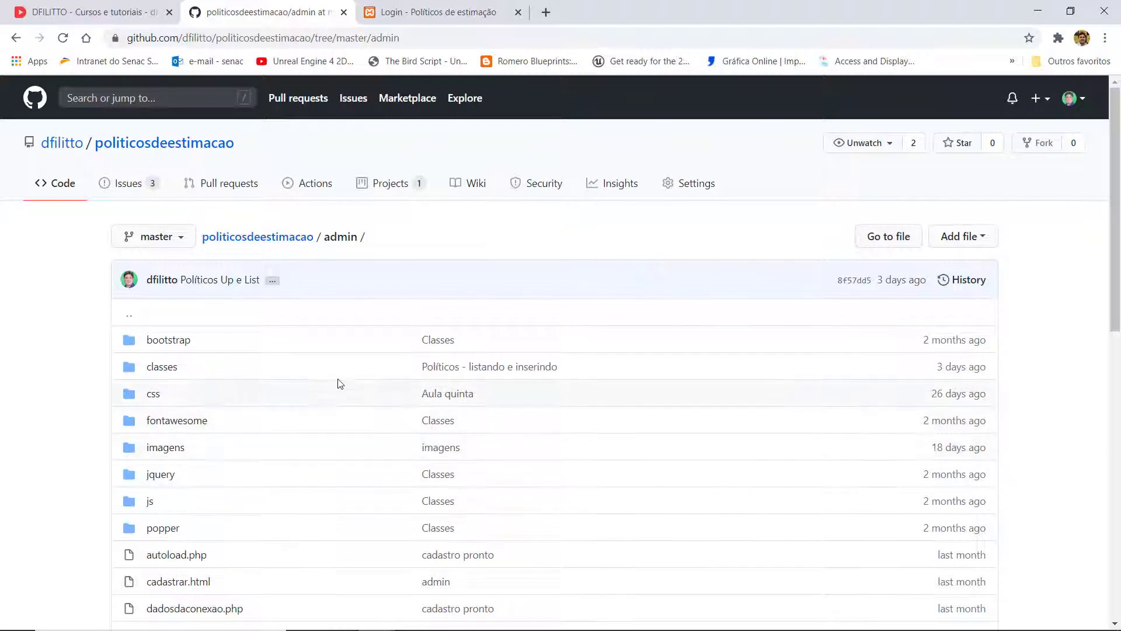
- Skim the admin folder's files, return to the repository root, then switch to the localhost login tab
scroll(358, 363, down, 5)
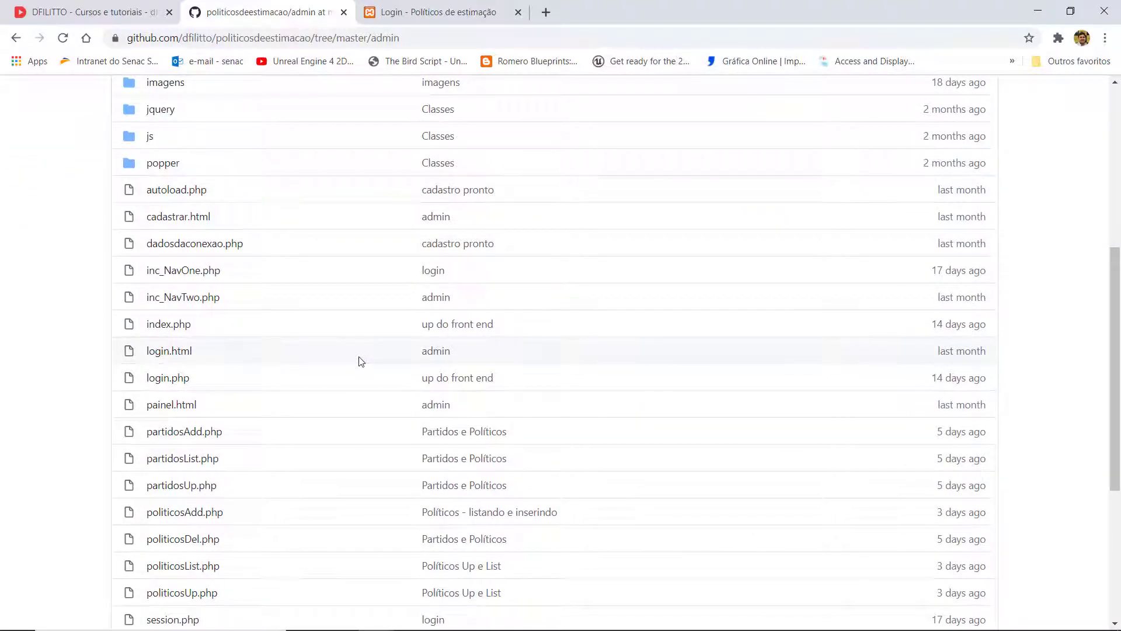
scroll(318, 403, down, 1)
scroll(318, 415, down, 4)
scroll(318, 413, up, 5)
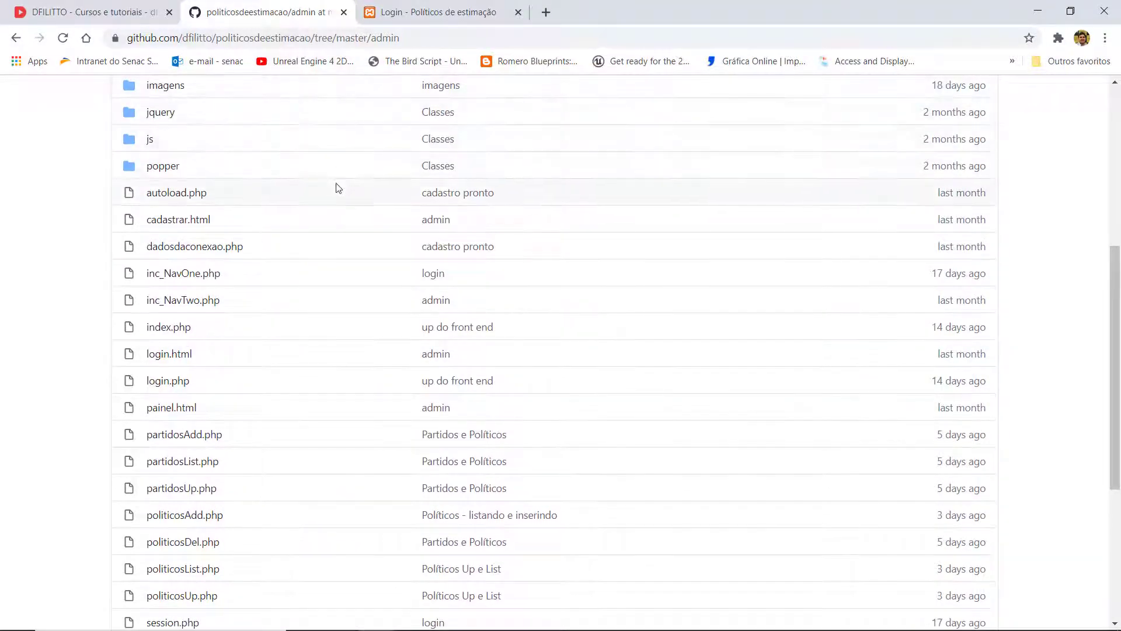
scroll(338, 192, up, 5)
click(284, 171)
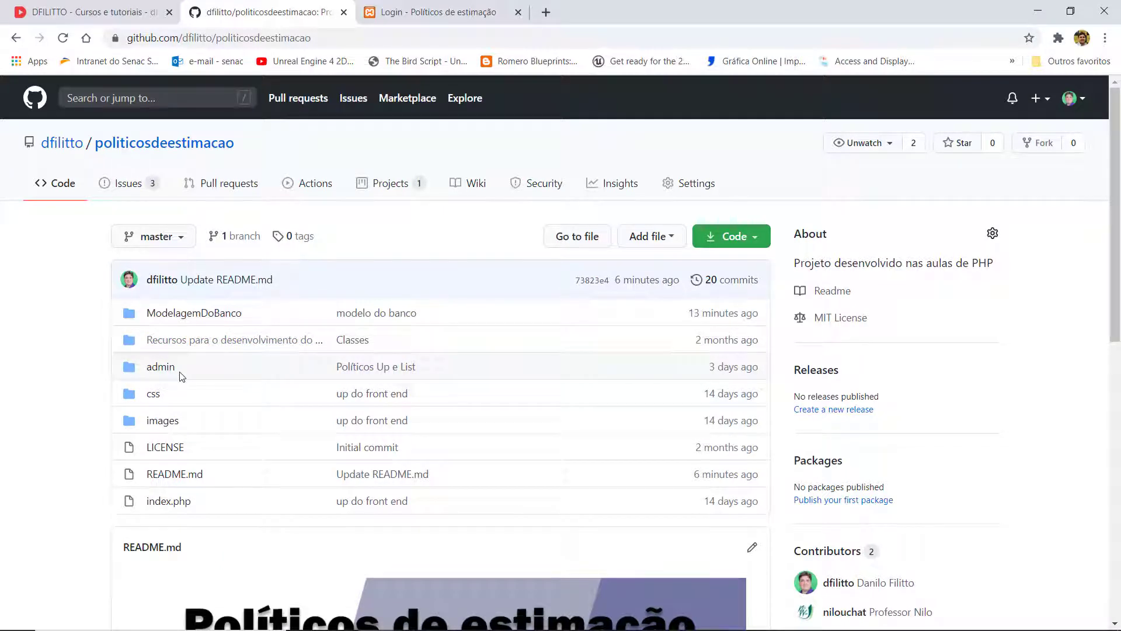
click(404, 5)
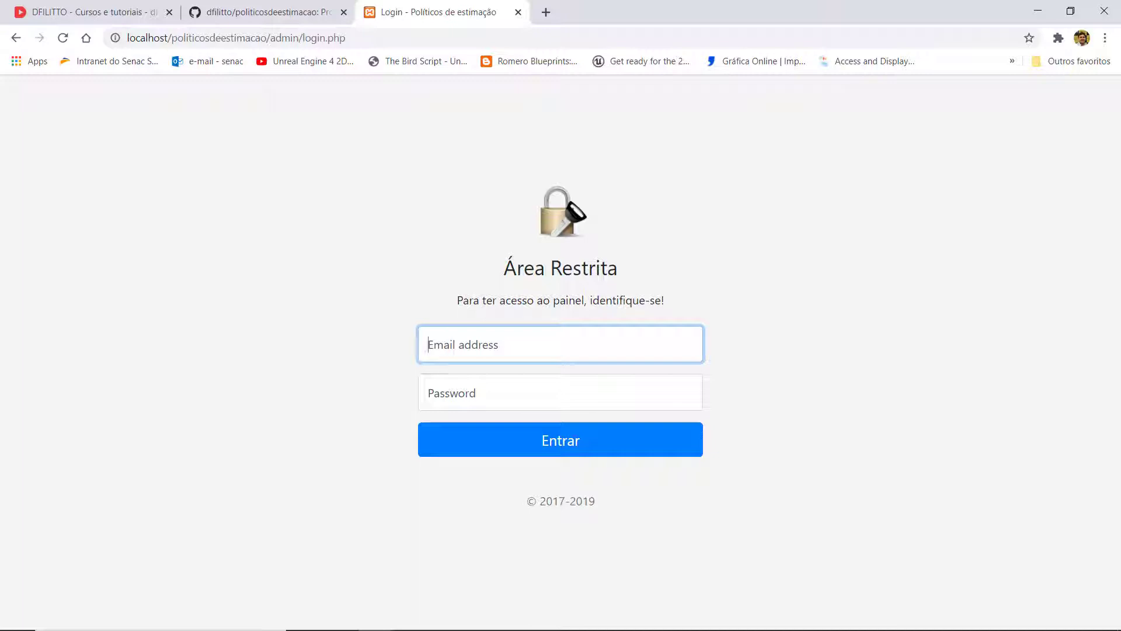
- Sign in to Área Restrita with the admin account's e-mail and password
text(adm)
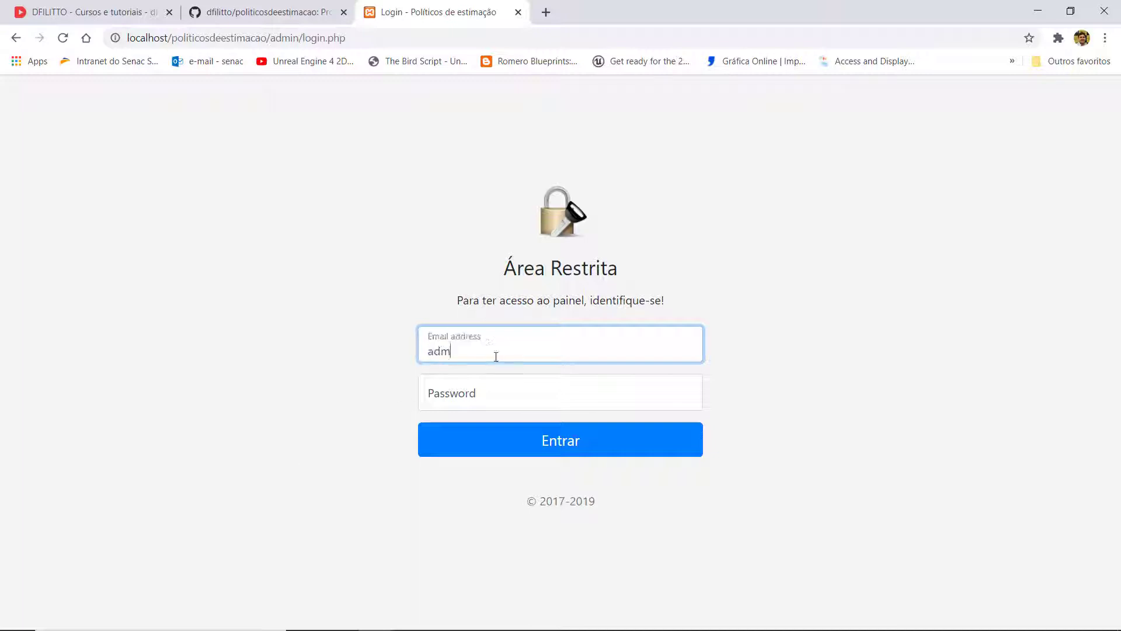
text(in@admin.com)
key(Tab)
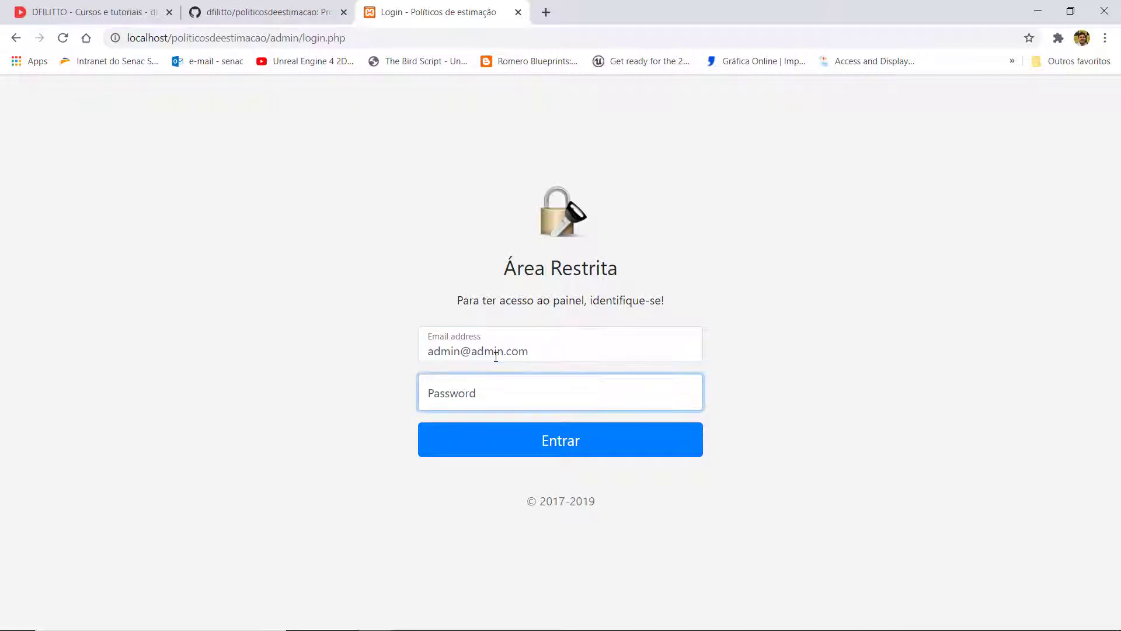
text(12)
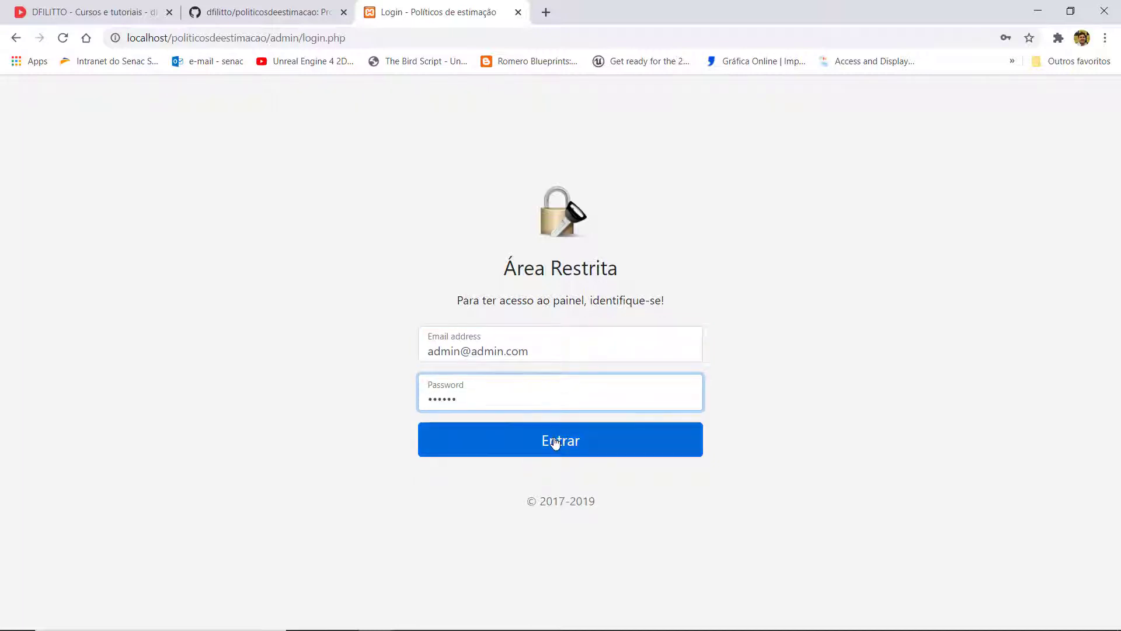
click(554, 442)
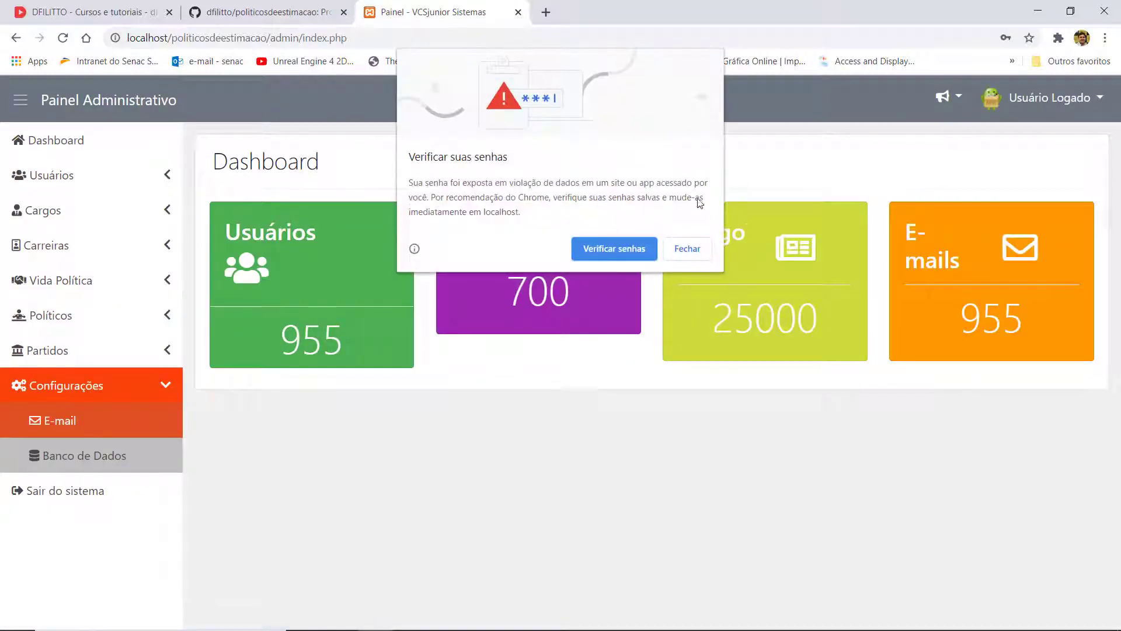
- Dismiss Chrome's password warning, view the admin's Perfil, then list all users
click(679, 251)
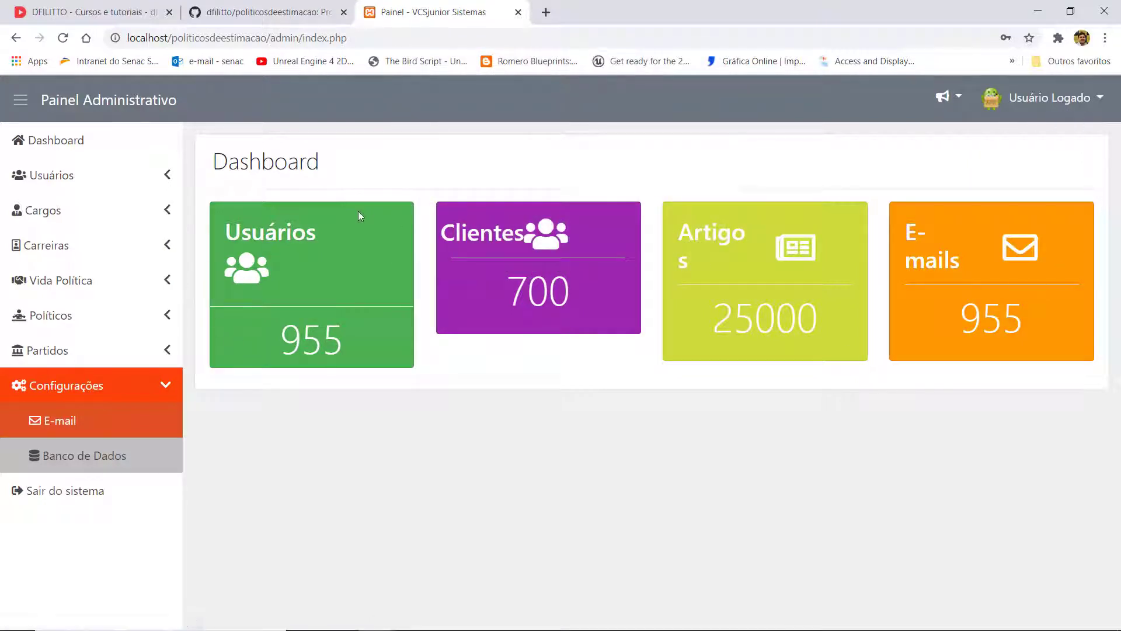
click(1098, 98)
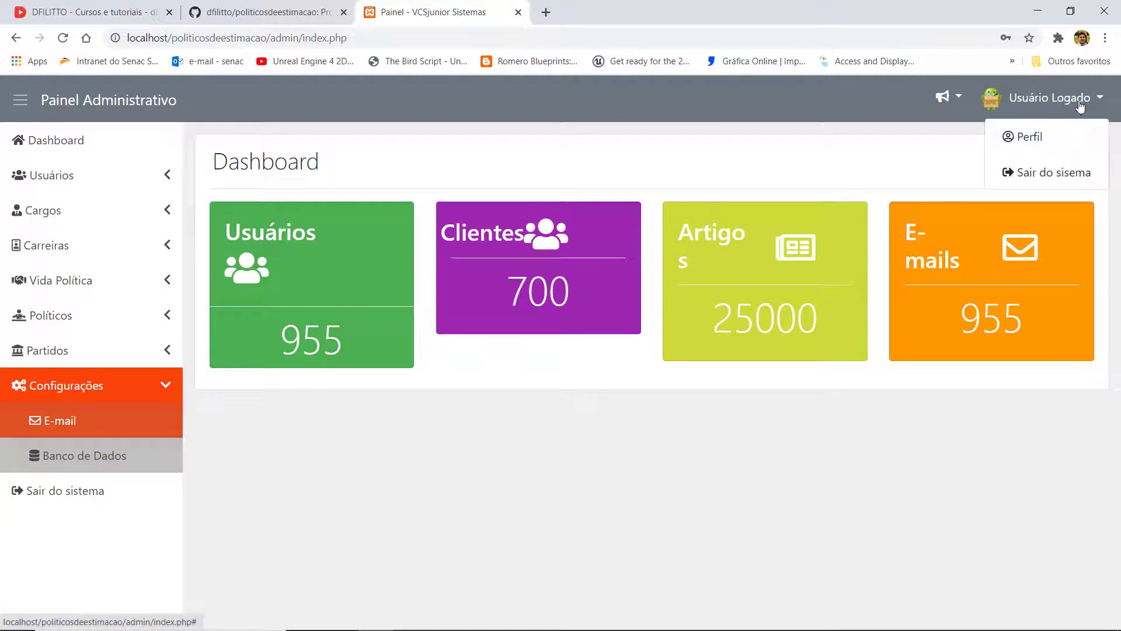
click(1040, 139)
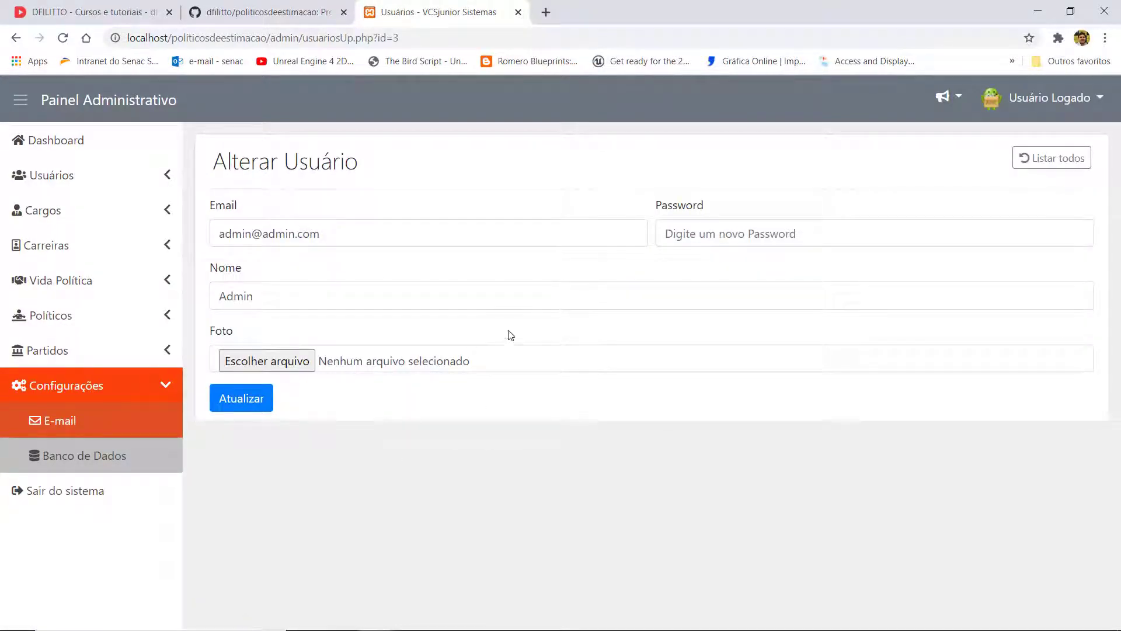
click(1051, 158)
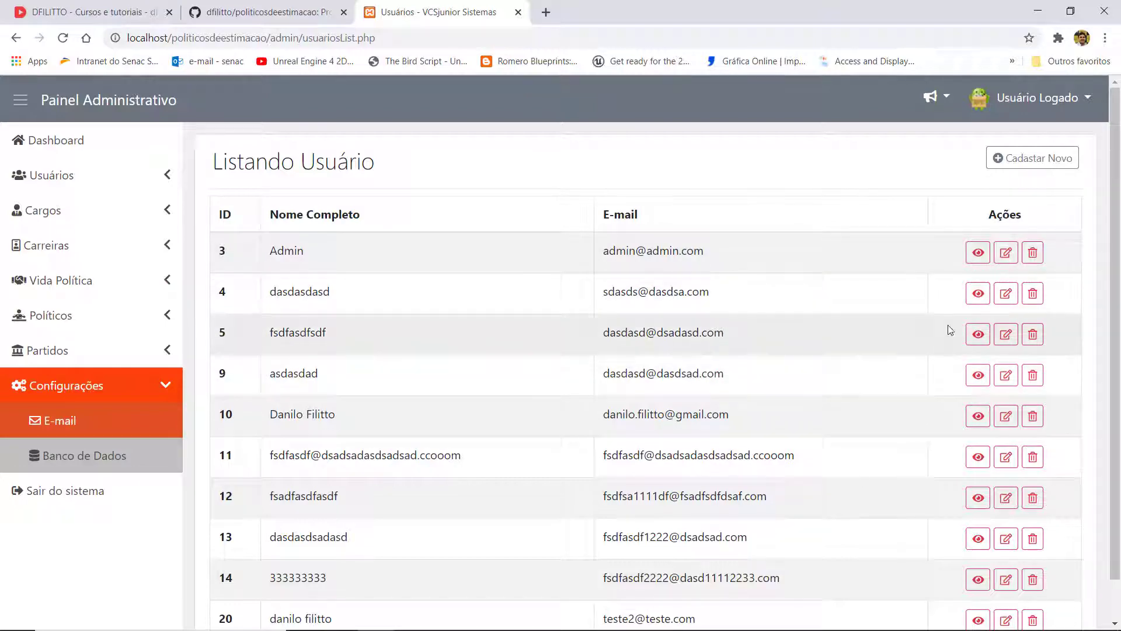
- Delete user ID 4, preview and close the Admin user's details, then open Listar Cargos
click(1032, 293)
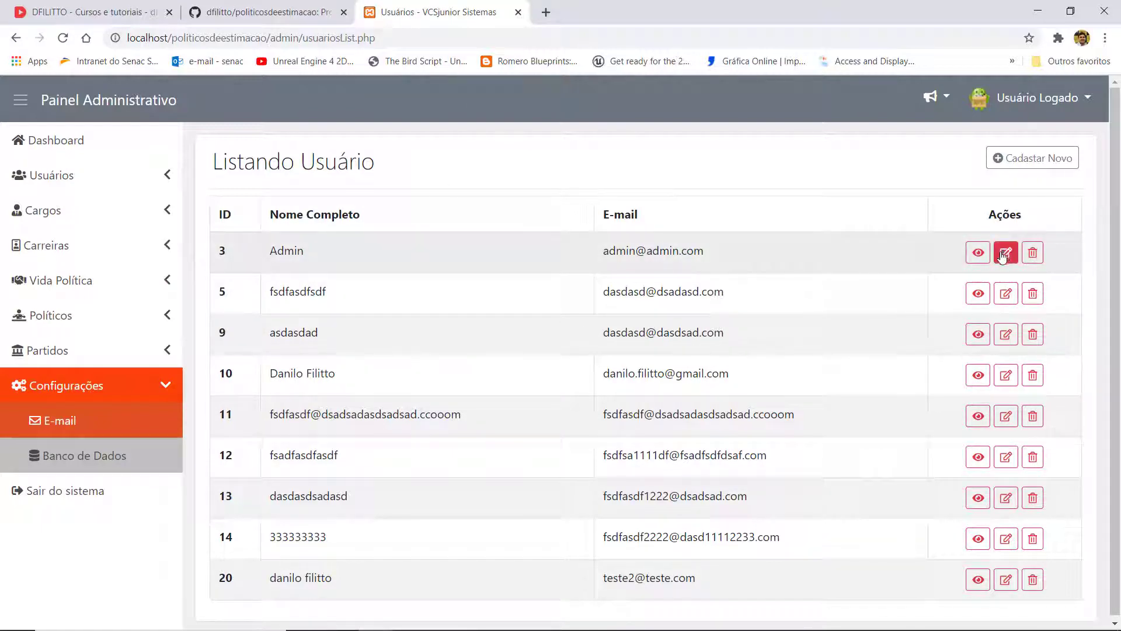
click(976, 254)
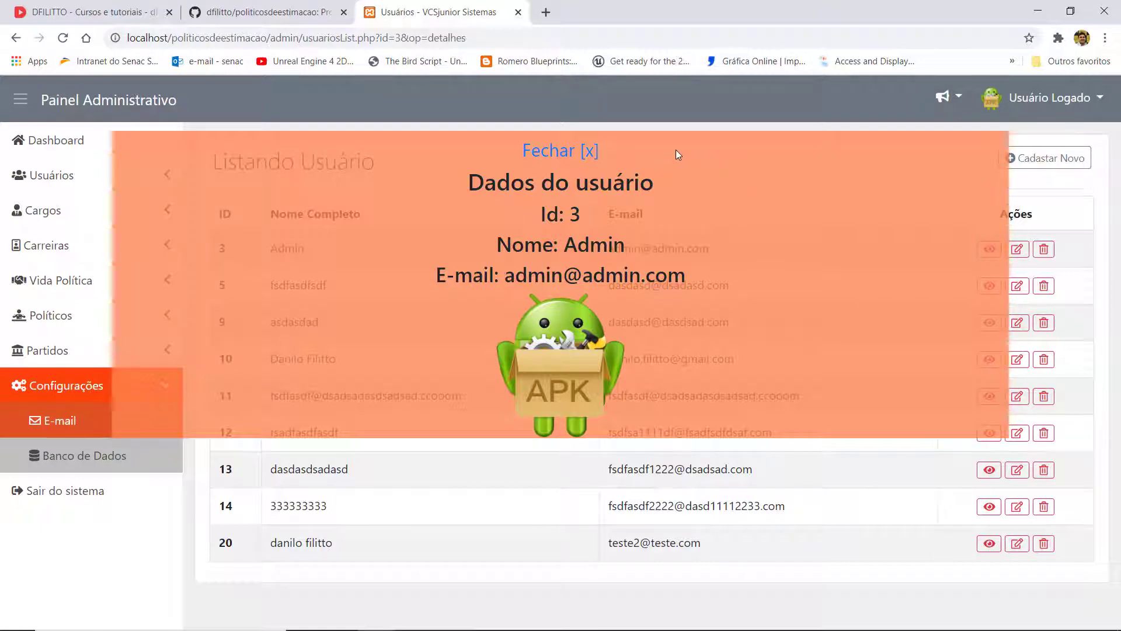
click(553, 153)
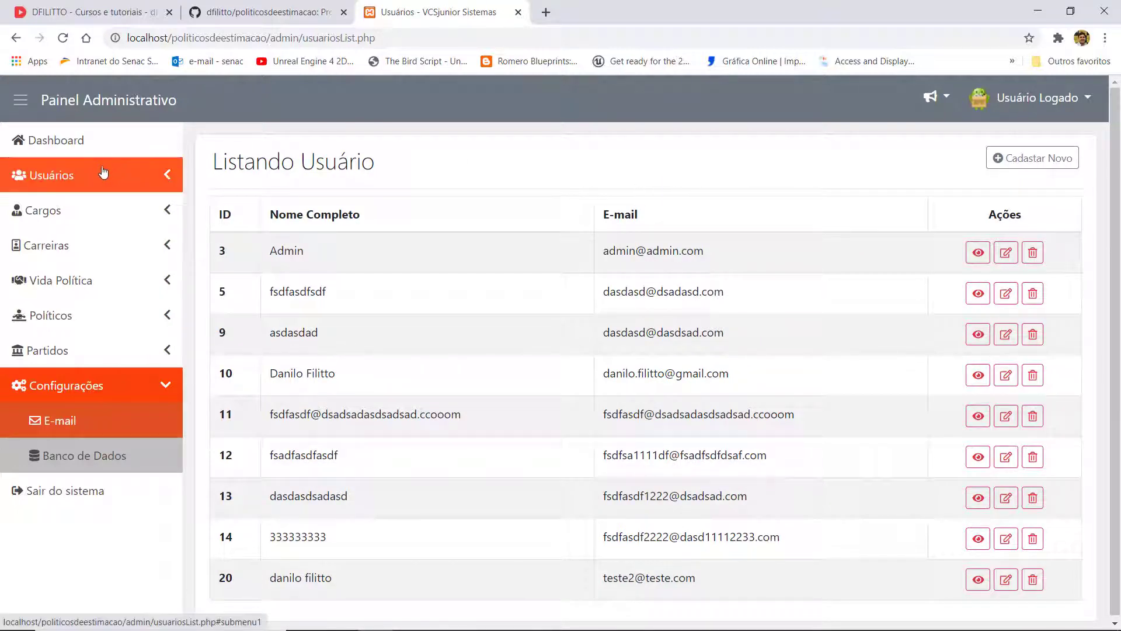
click(96, 211)
click(100, 248)
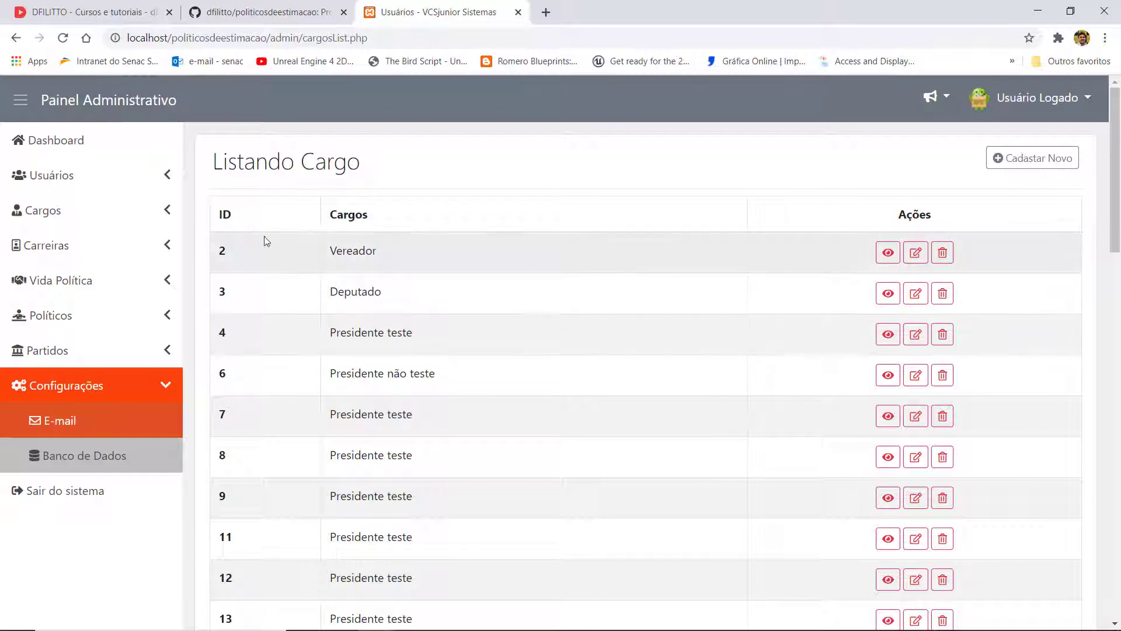
- Try Listar Carreiras and Listar Vida Política (both missing pages), then open Listar Políticos
click(91, 256)
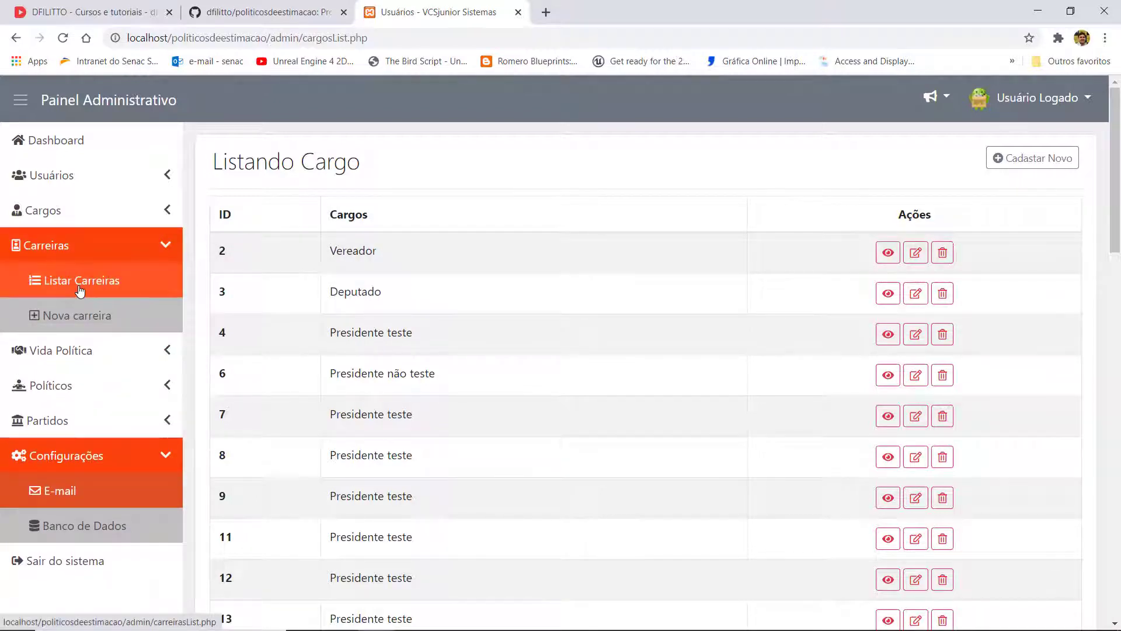
click(80, 286)
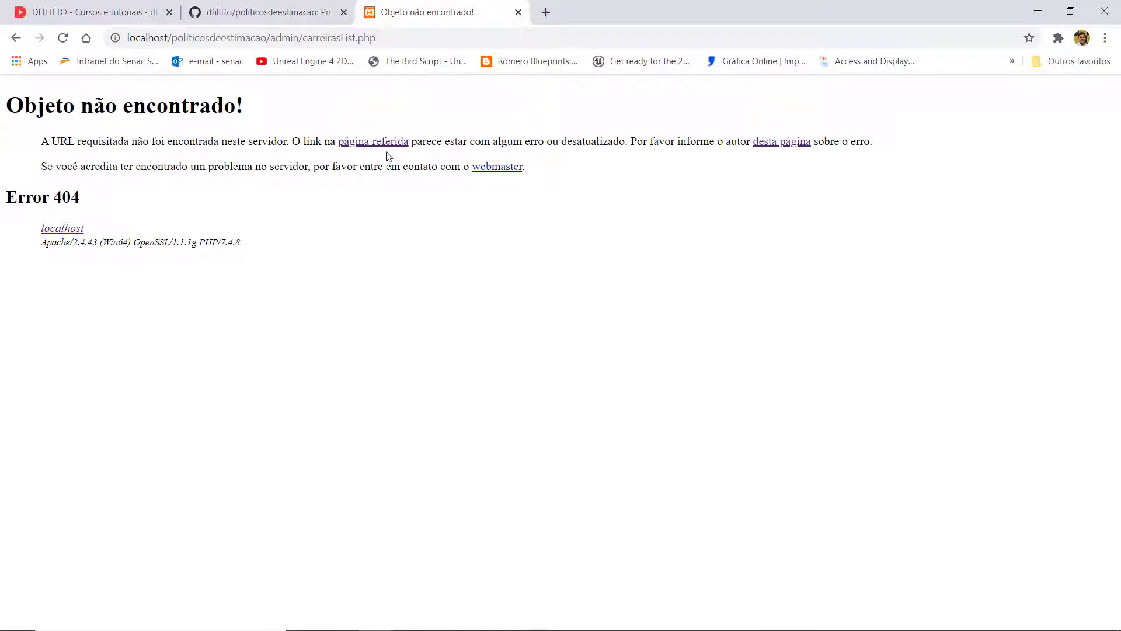
click(16, 37)
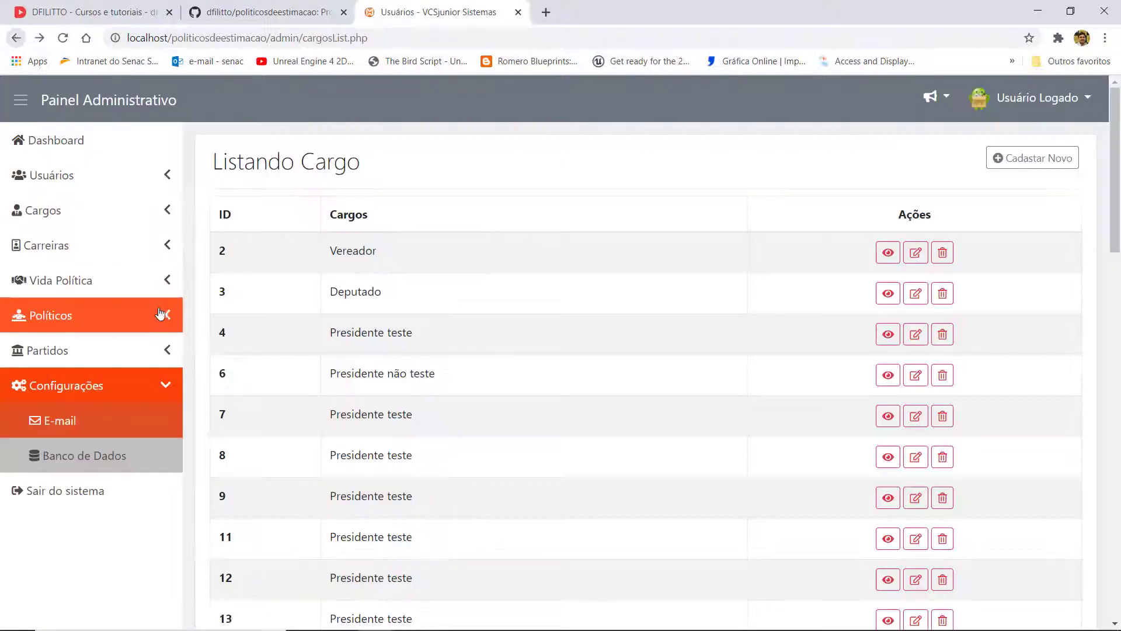
click(95, 291)
click(50, 321)
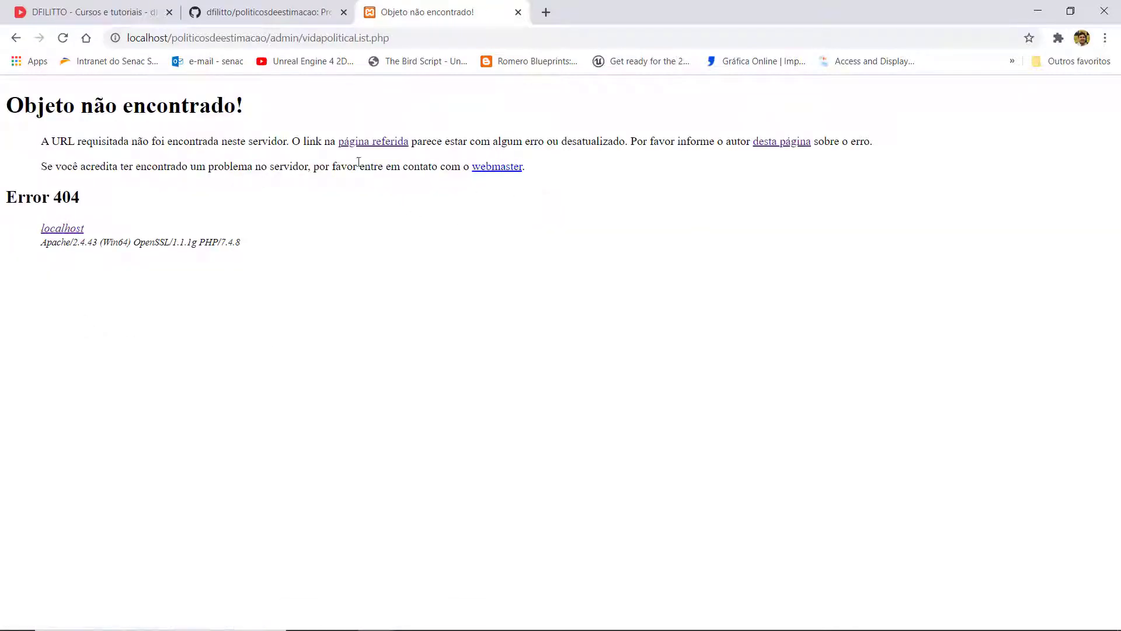
click(16, 37)
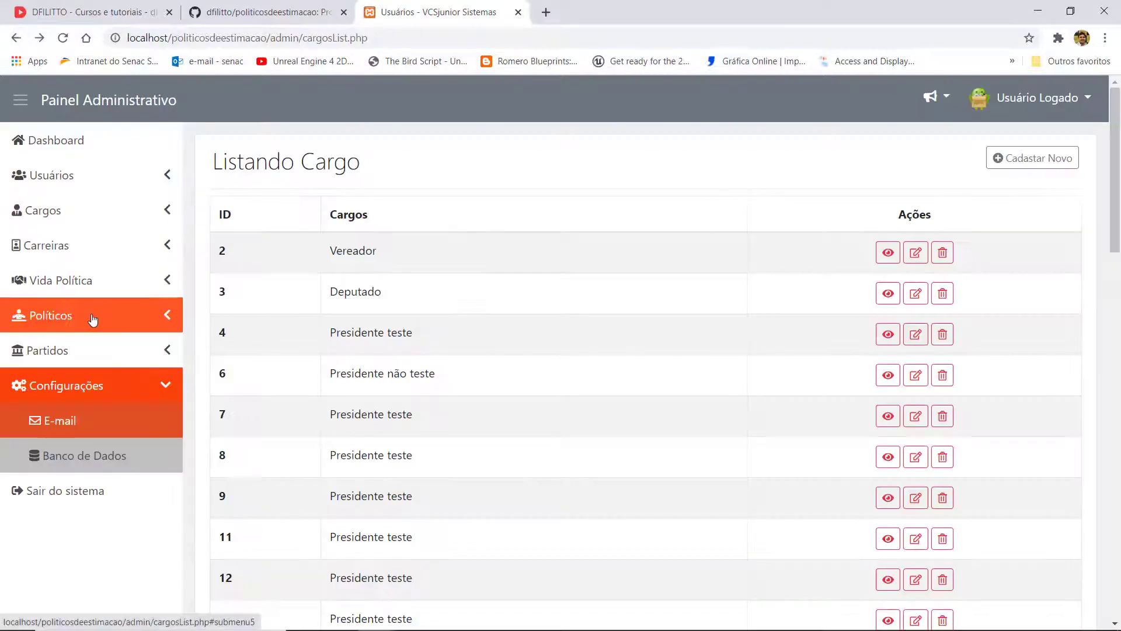
click(93, 319)
click(97, 350)
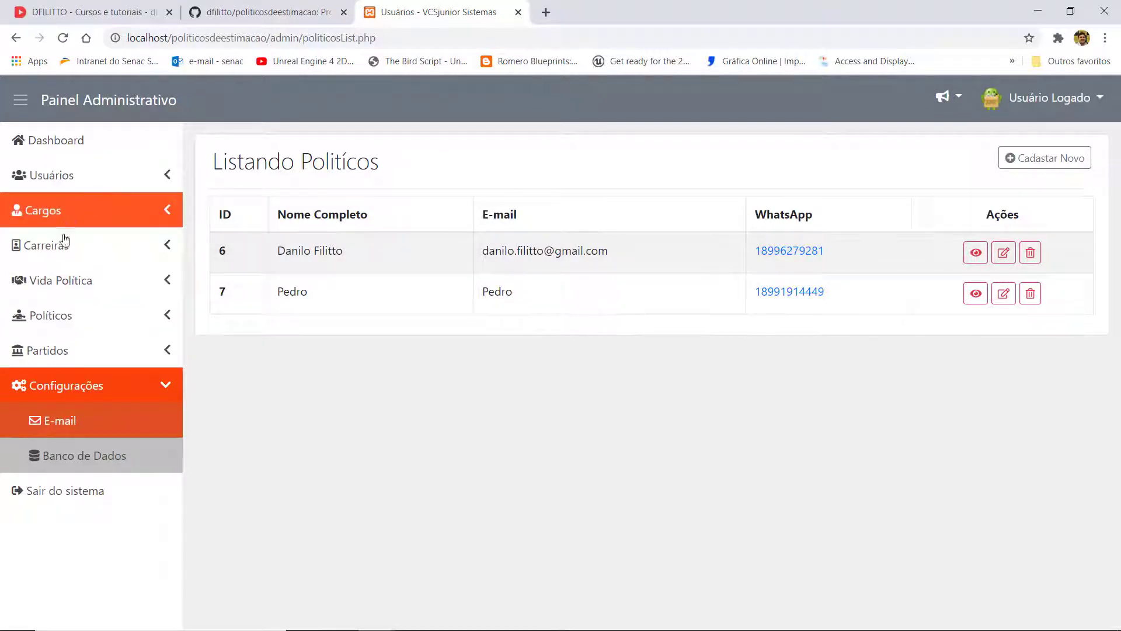
- Open Listar Partidos and view, then close, Partido dos Trabalhadores1's details
click(56, 358)
click(57, 388)
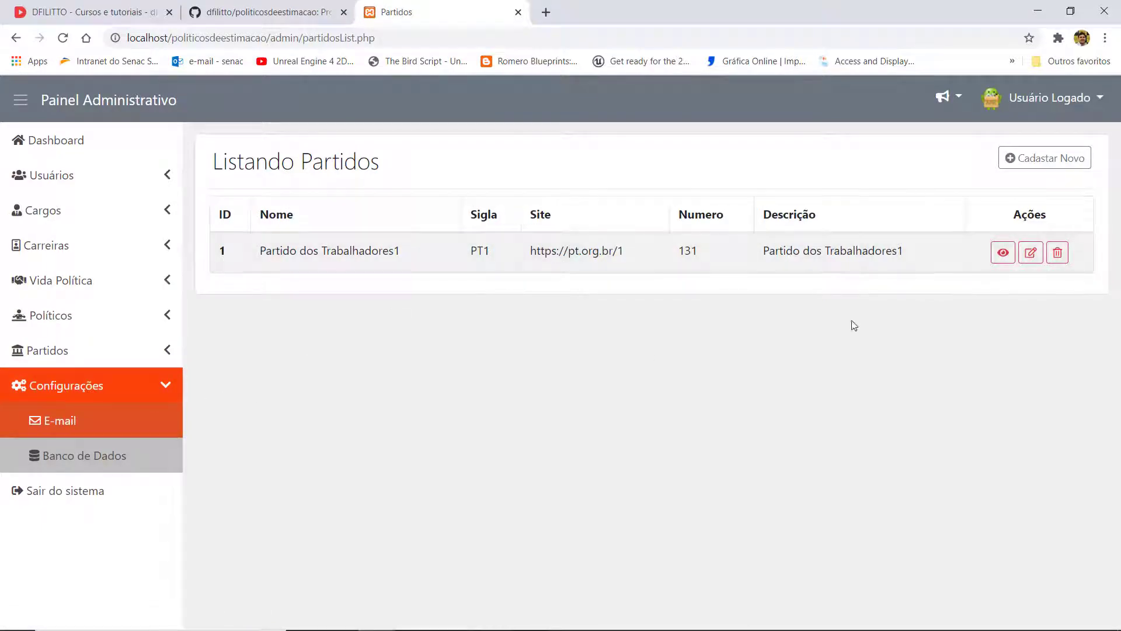
click(1003, 252)
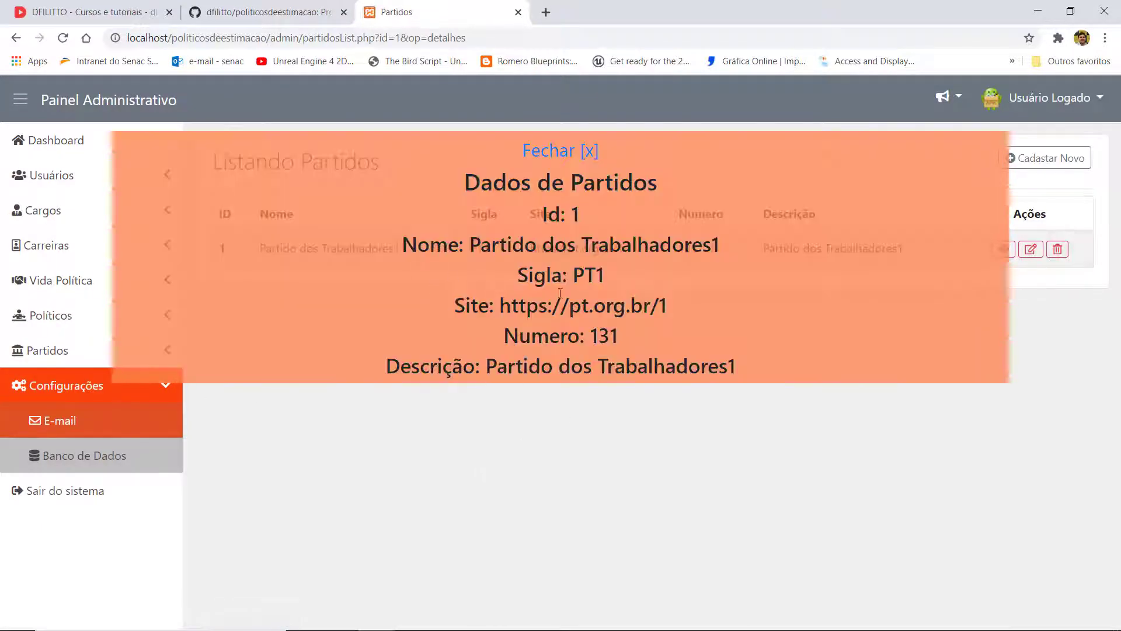
click(555, 152)
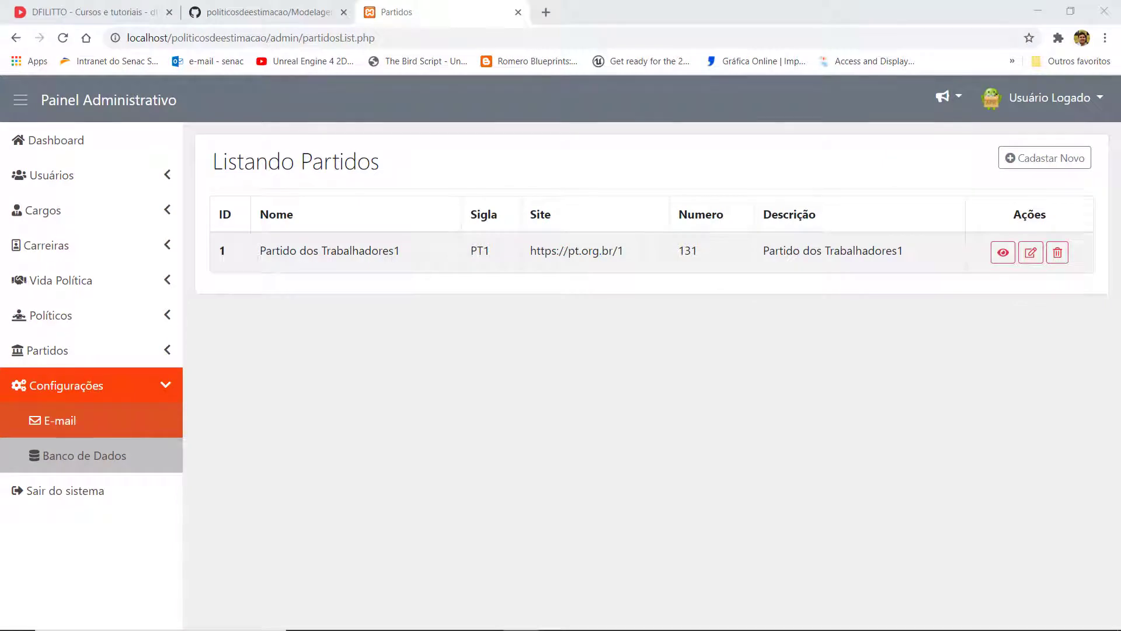
- In GitHub, go up to the repository's main page, scroll to the README, then return to the panel
click(226, 7)
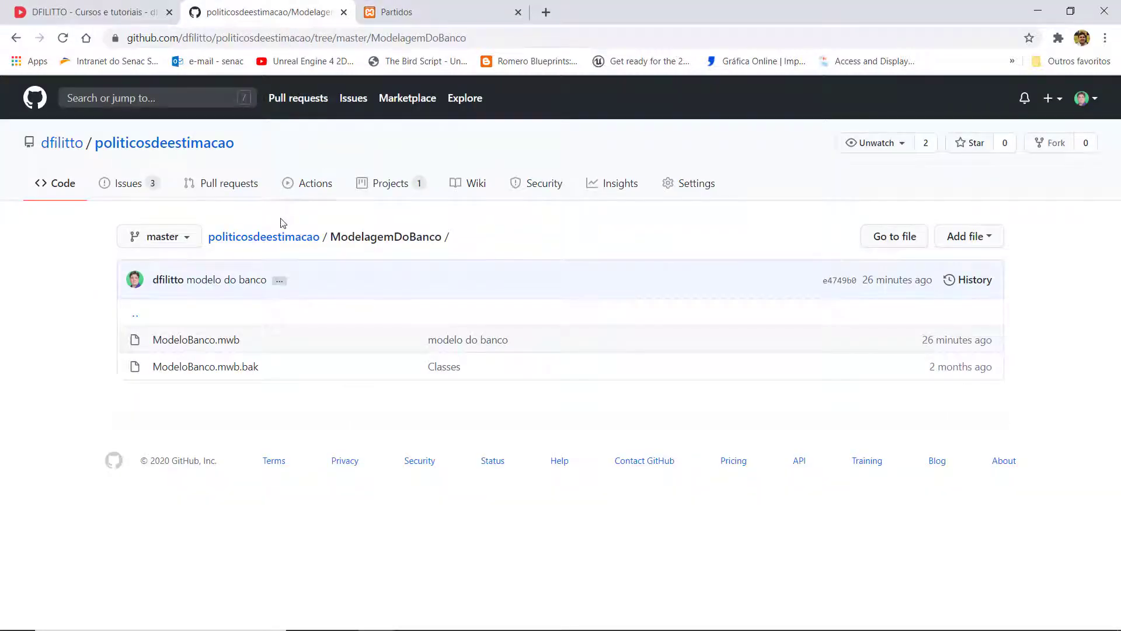
click(273, 240)
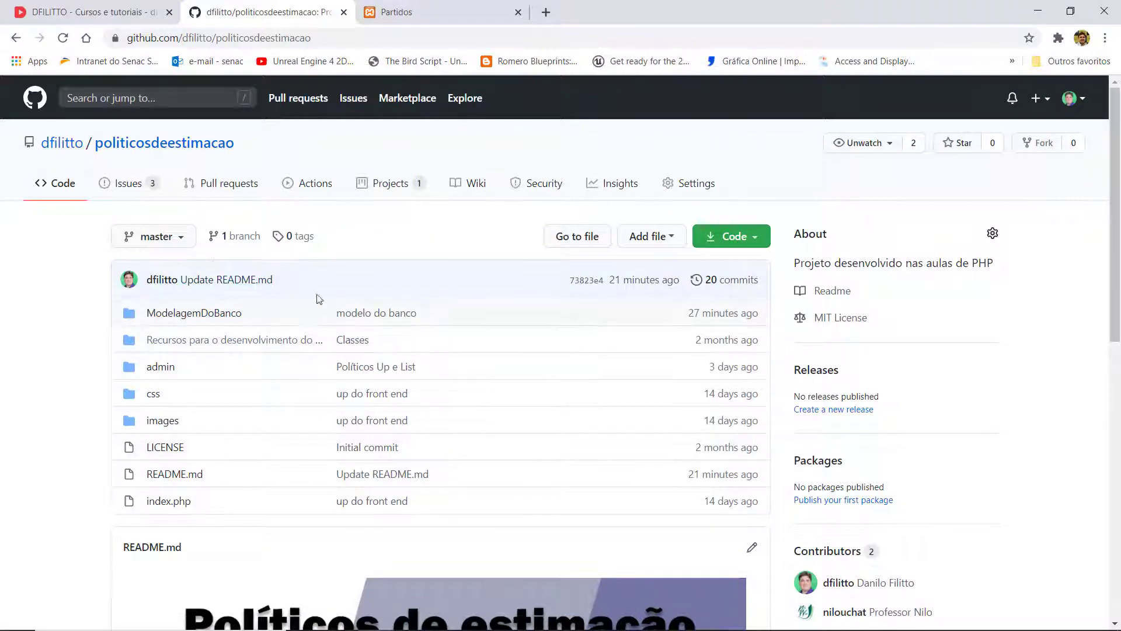
scroll(506, 185, down, 1)
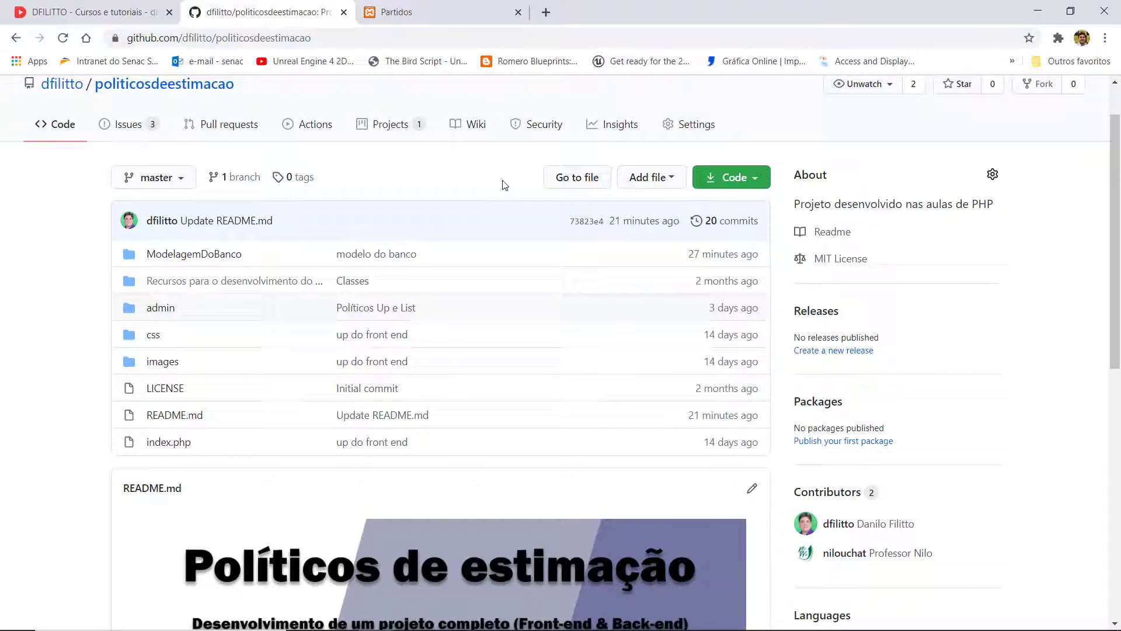
click(460, 17)
- Open Listar Cargos, then try Listar Carreiras, which is a 404, and go back
click(89, 214)
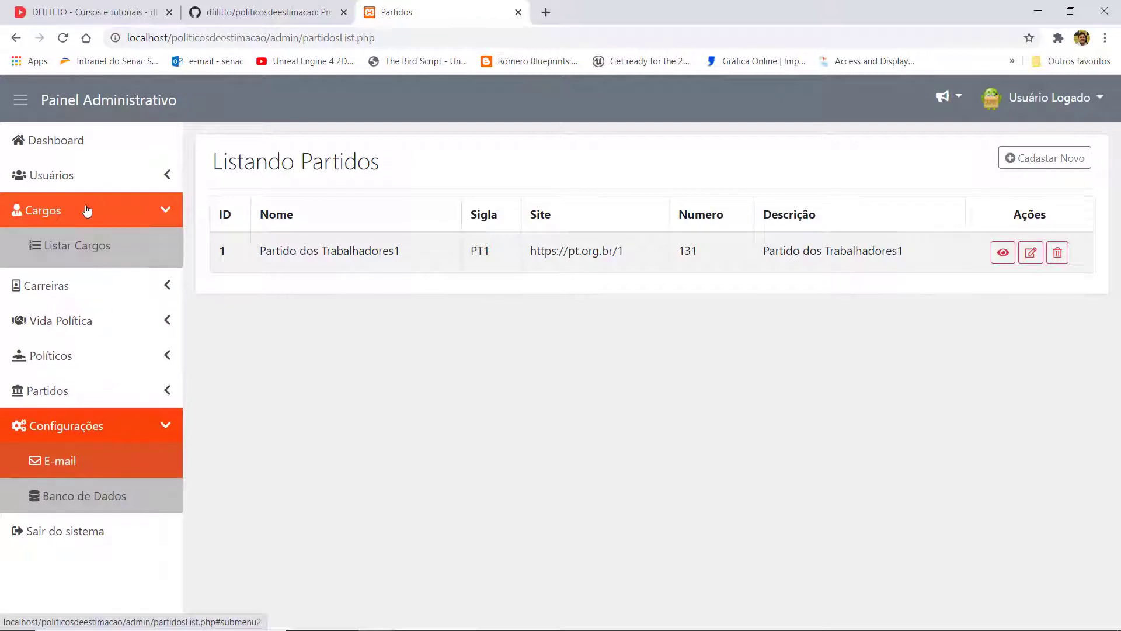
click(89, 244)
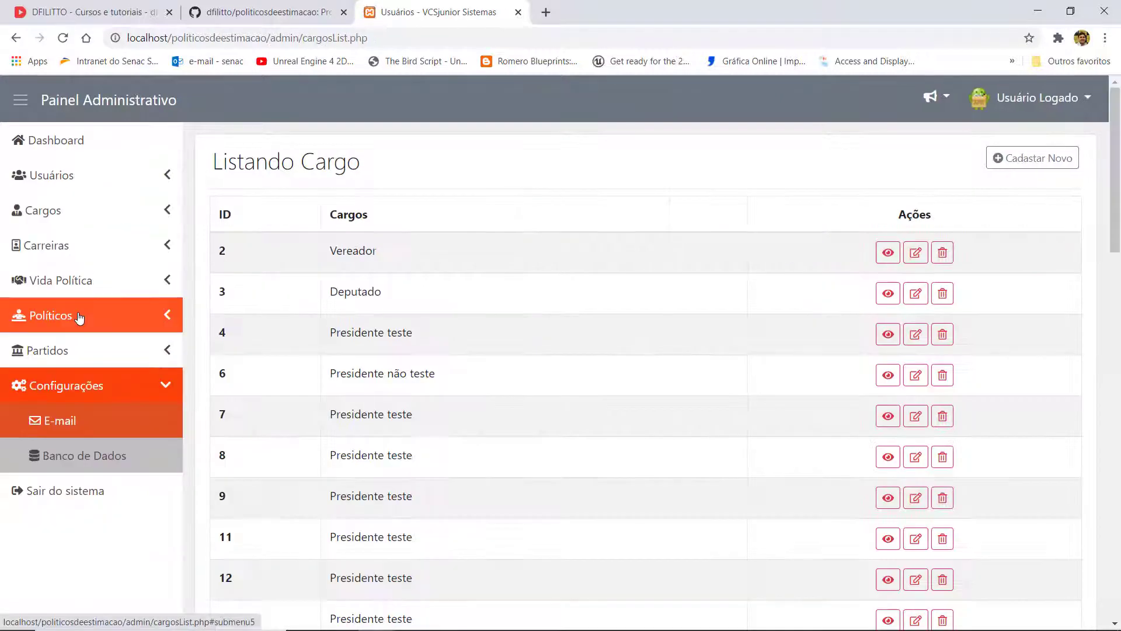
click(68, 259)
click(83, 280)
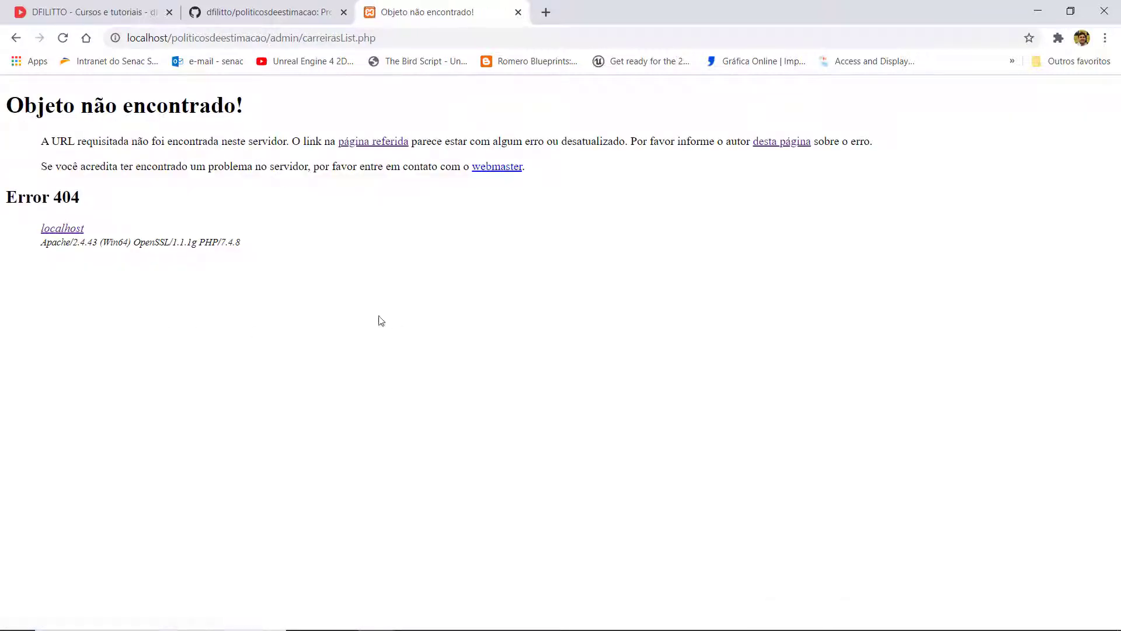
click(15, 37)
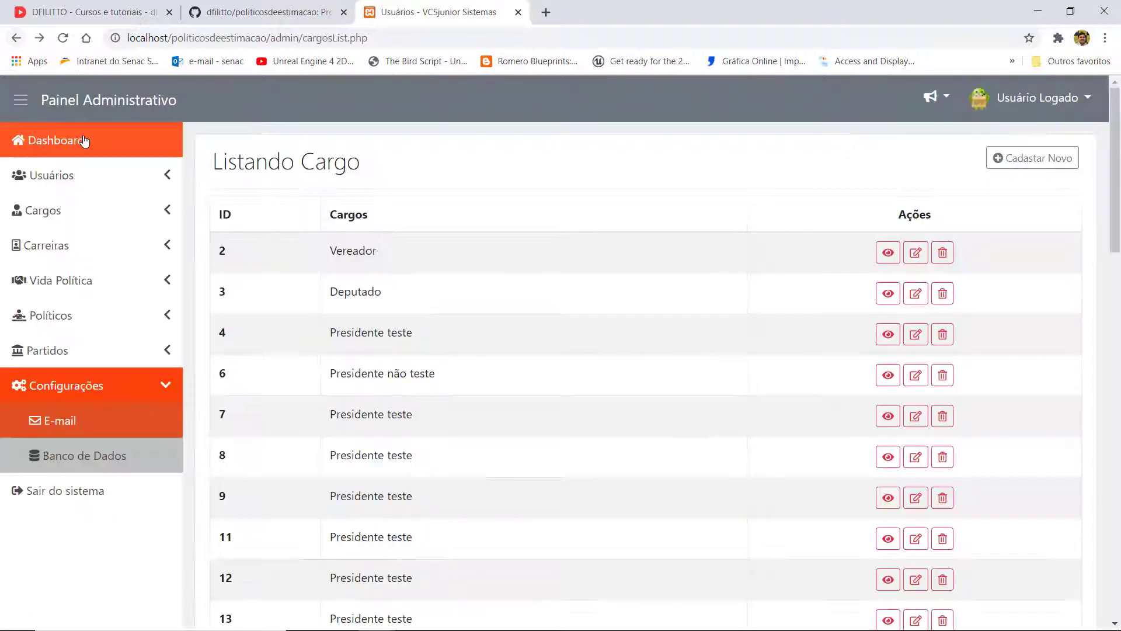